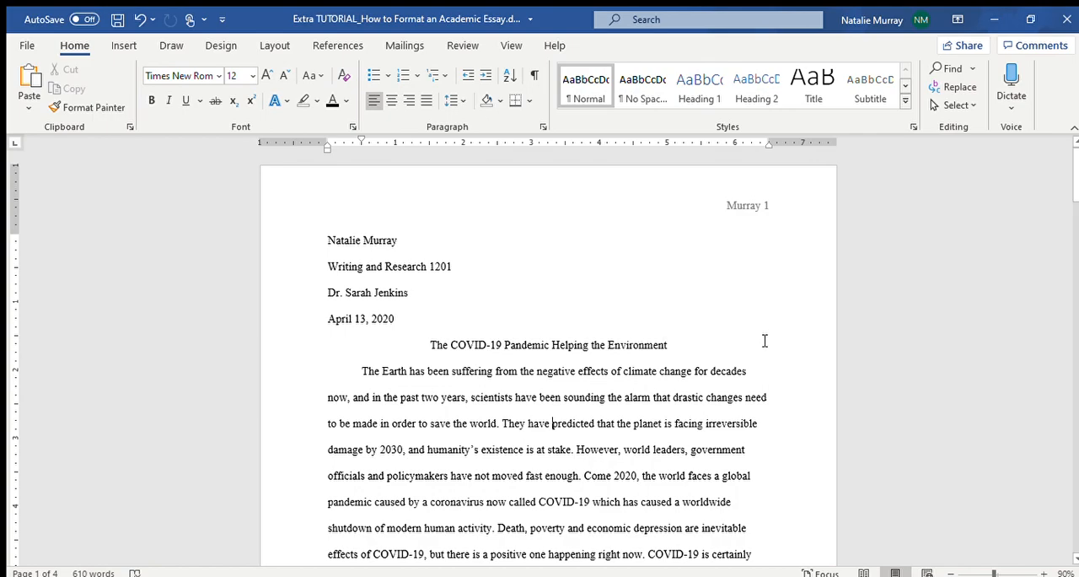
Try narrower left and right page margins on the essay and restore the original margins.
{"action": "mouse_move", "coordinate": [1074, 180]}
{"action": "left_mouse_down"}
{"action": "mouse_move", "coordinate": [1073, 494]}
{"action": "mouse_move", "coordinate": [1077, 177]}
{"action": "left_mouse_up"}
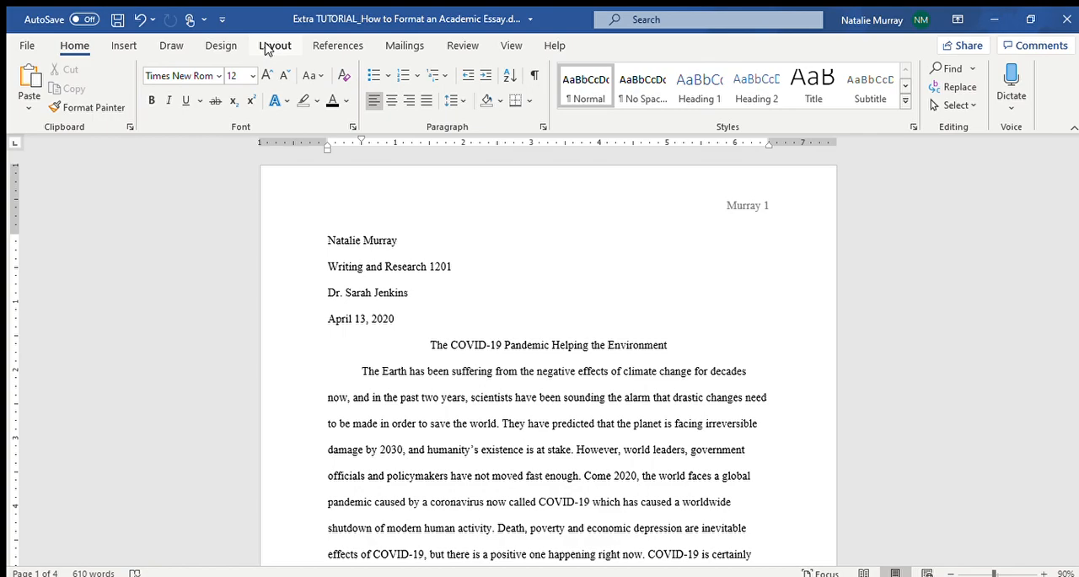
{"action": "left_click", "coordinate": [268, 46]}
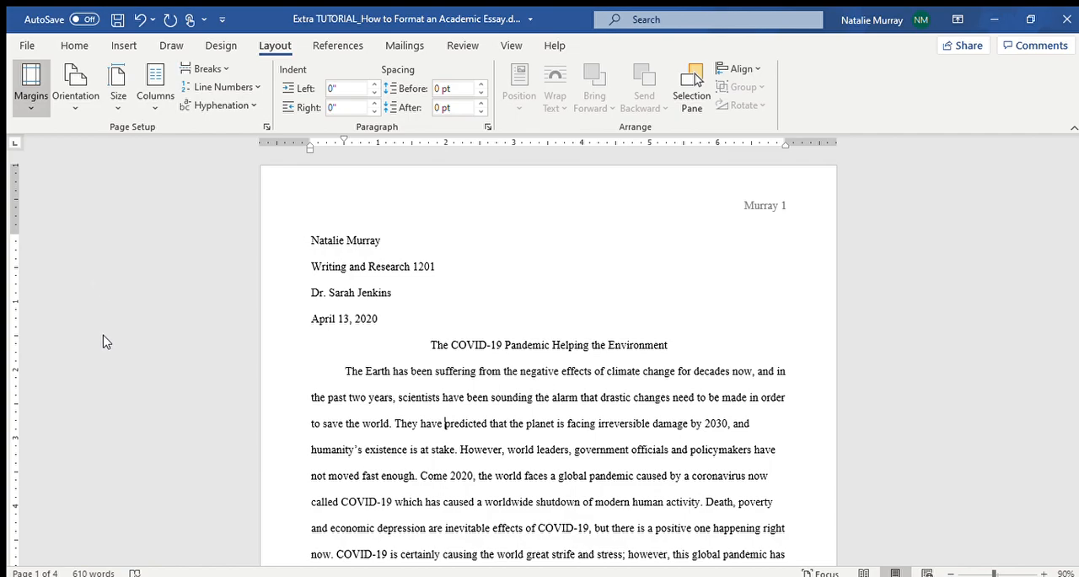
{"action": "left_click", "coordinate": [120, 354]}
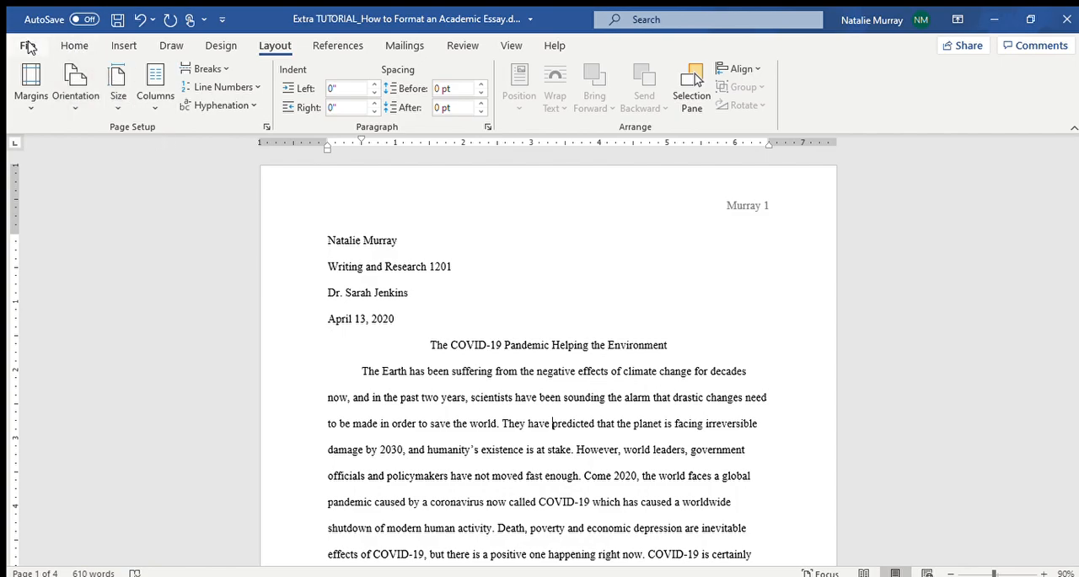
{"action": "left_click", "coordinate": [74, 46]}
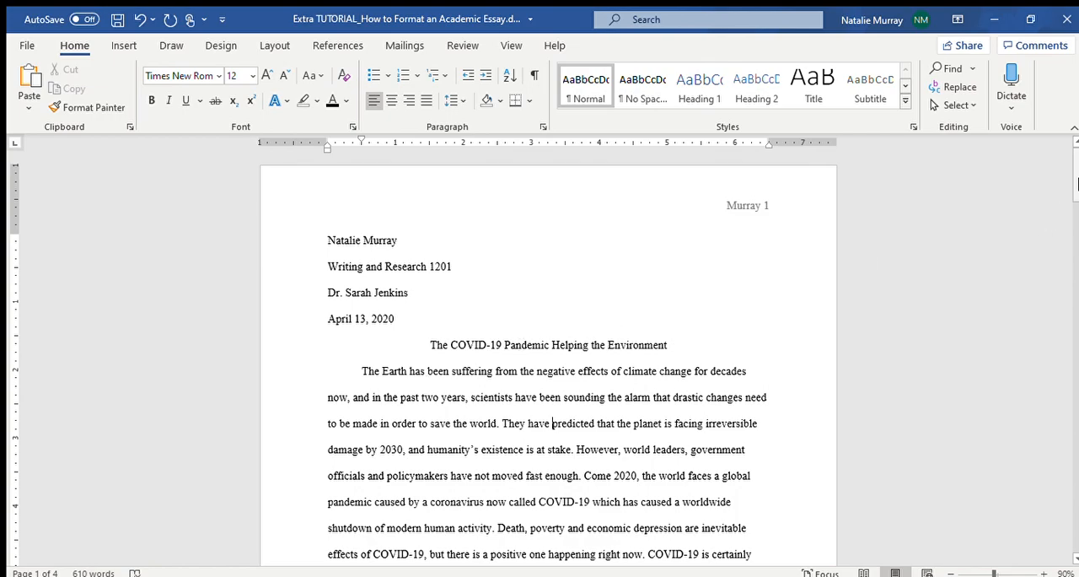
Try right alignment on the essay's first body paragraph and return it to left alignment.
{"action": "left_click_drag", "start_coordinate": [1075, 182], "coordinate": [1076, 192]}
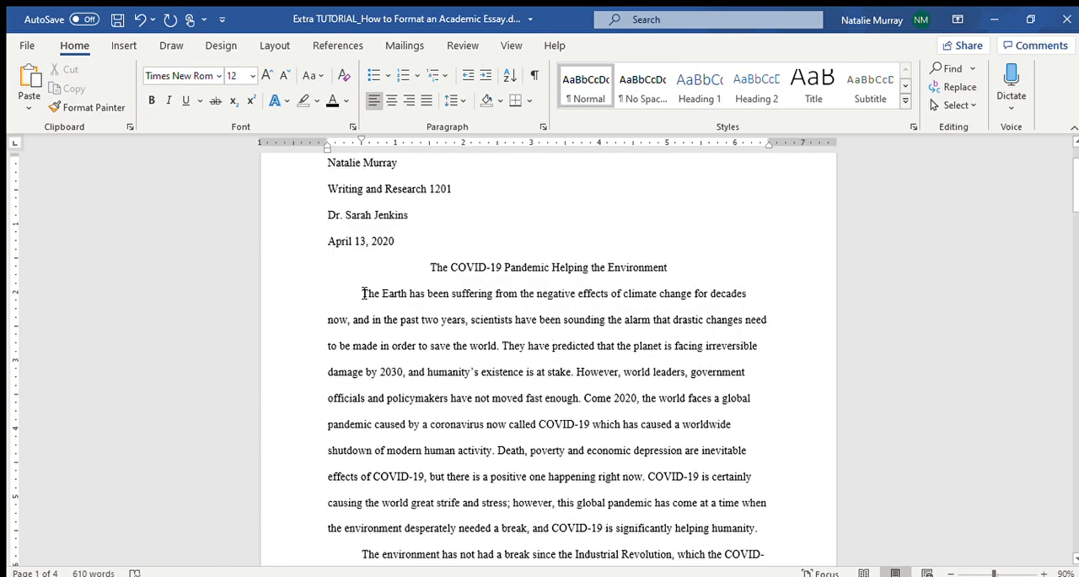
{"action": "left_click_drag", "start_coordinate": [363, 293], "coordinate": [770, 526]}
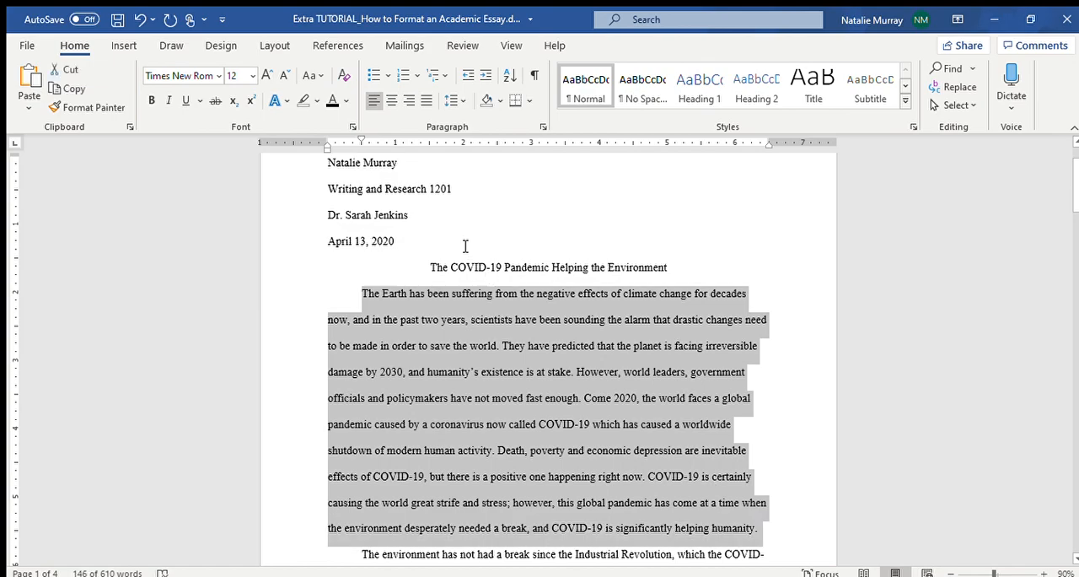
{"action": "left_click", "coordinate": [408, 101]}
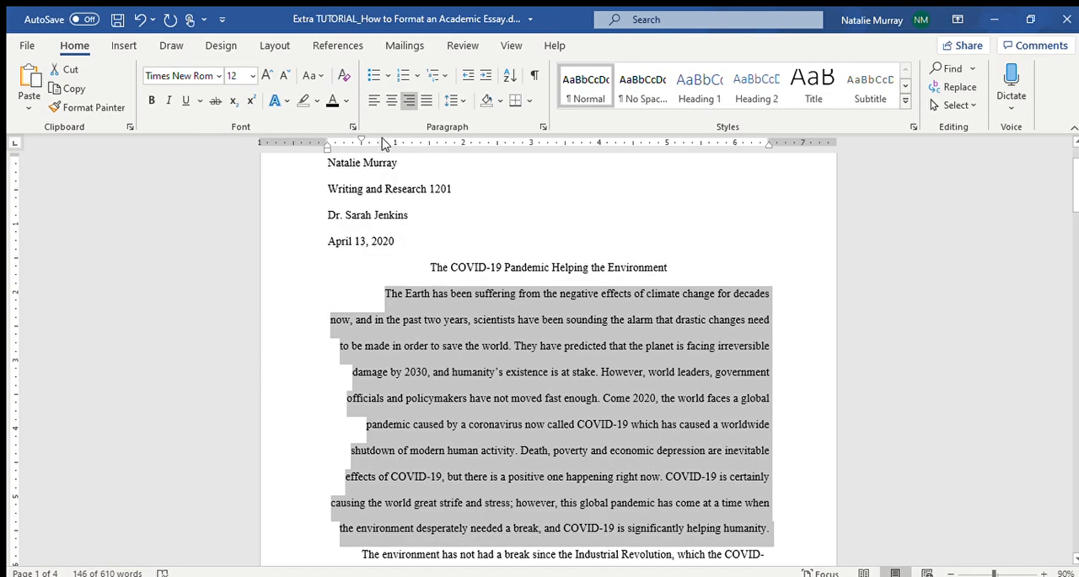
{"action": "left_click", "coordinate": [372, 103]}
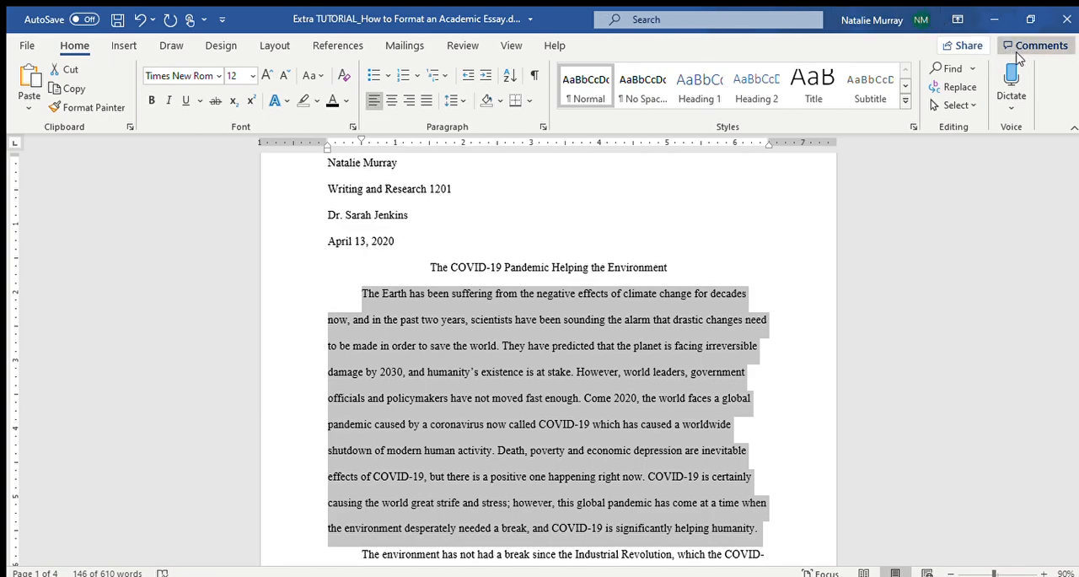
Add a blank comment to the first body paragraph and undo it.
{"action": "left_click", "coordinate": [1019, 73]}
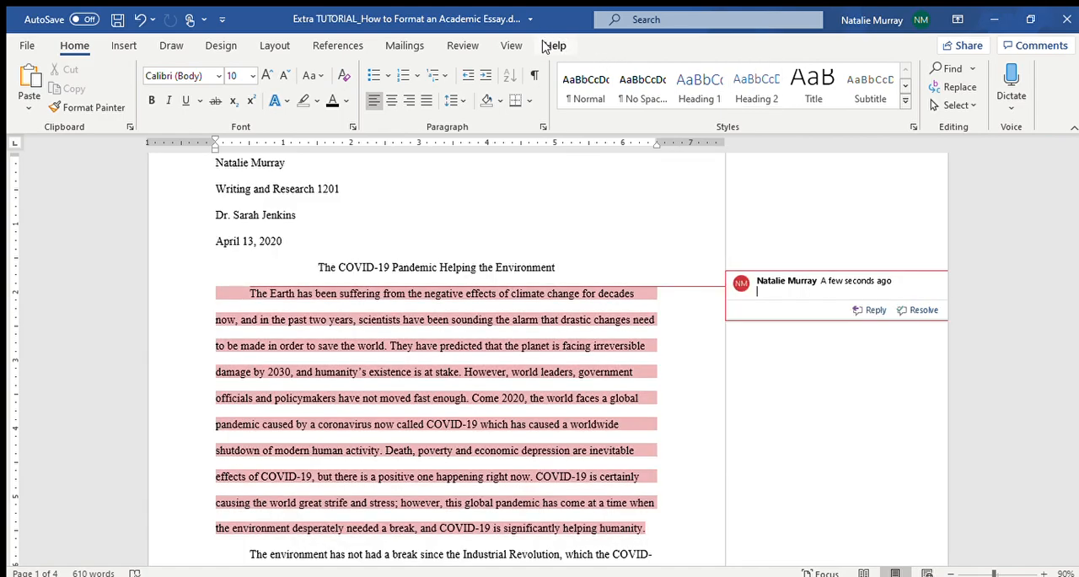
{"action": "left_click", "coordinate": [552, 46]}
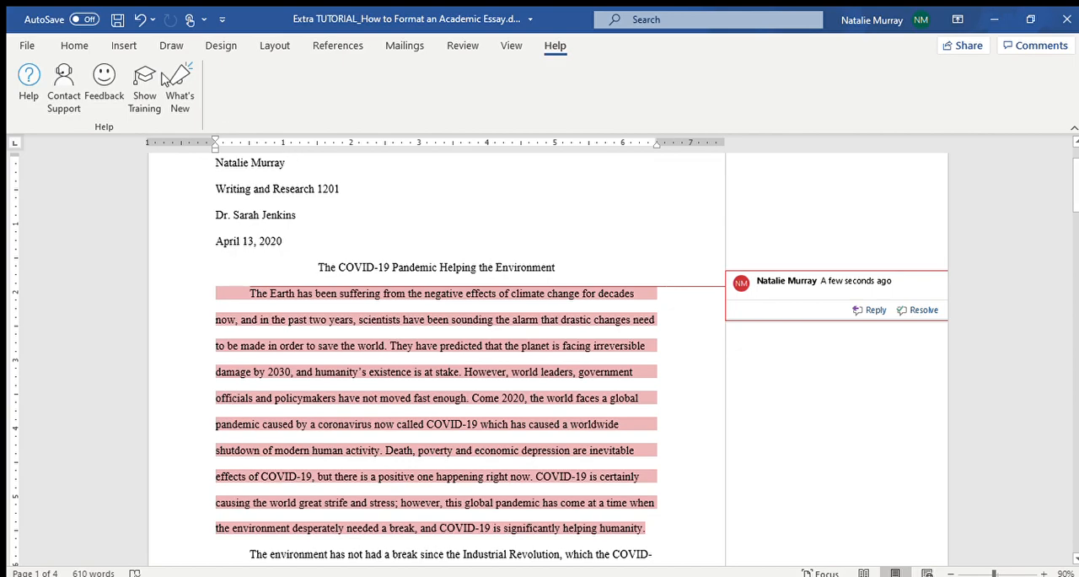
{"action": "left_click", "coordinate": [74, 46]}
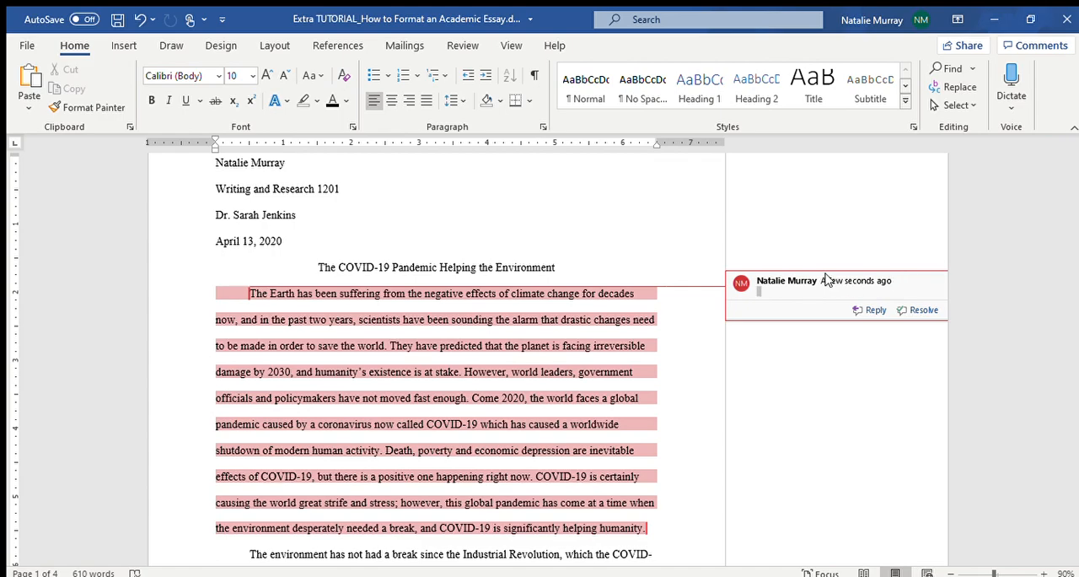
{"action": "key", "text": "ctrl+z"}
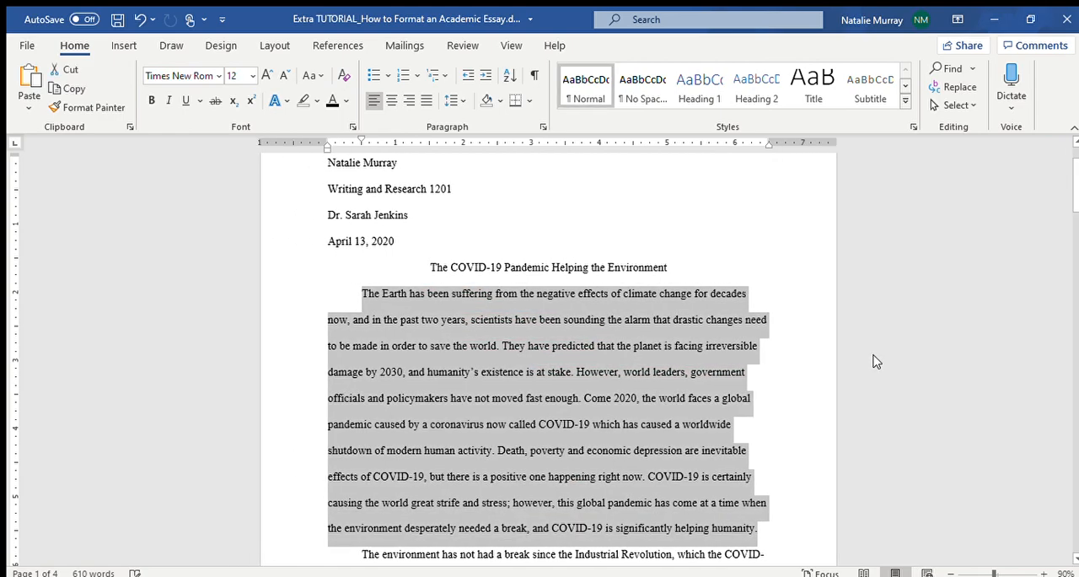
Insert an extra space before the comma after "leaders" and before the period after "enough" in the first body paragraph.
{"action": "left_click", "coordinate": [677, 385]}
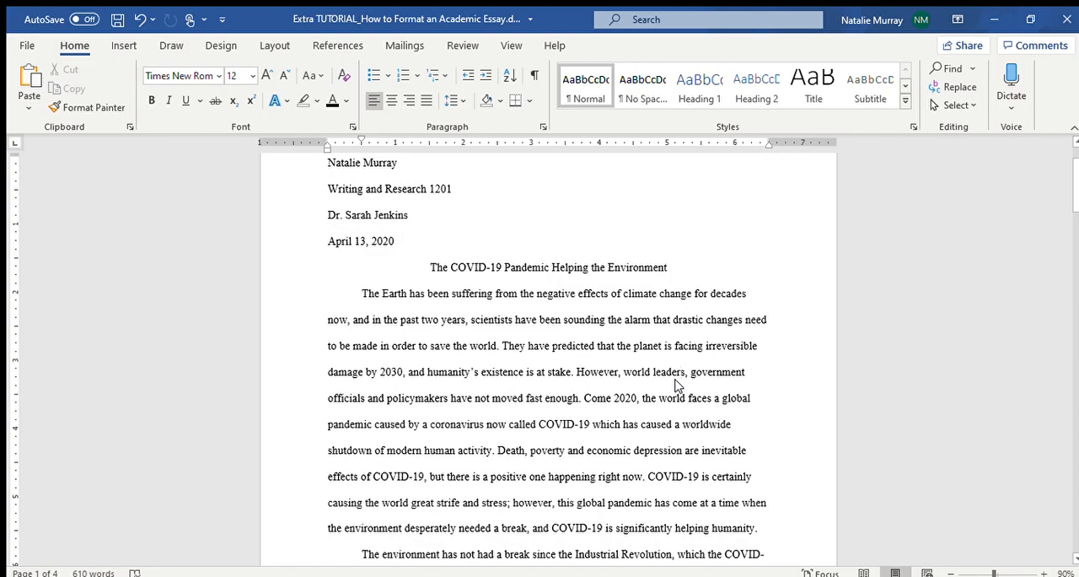
{"action": "key", "text": "Right"}
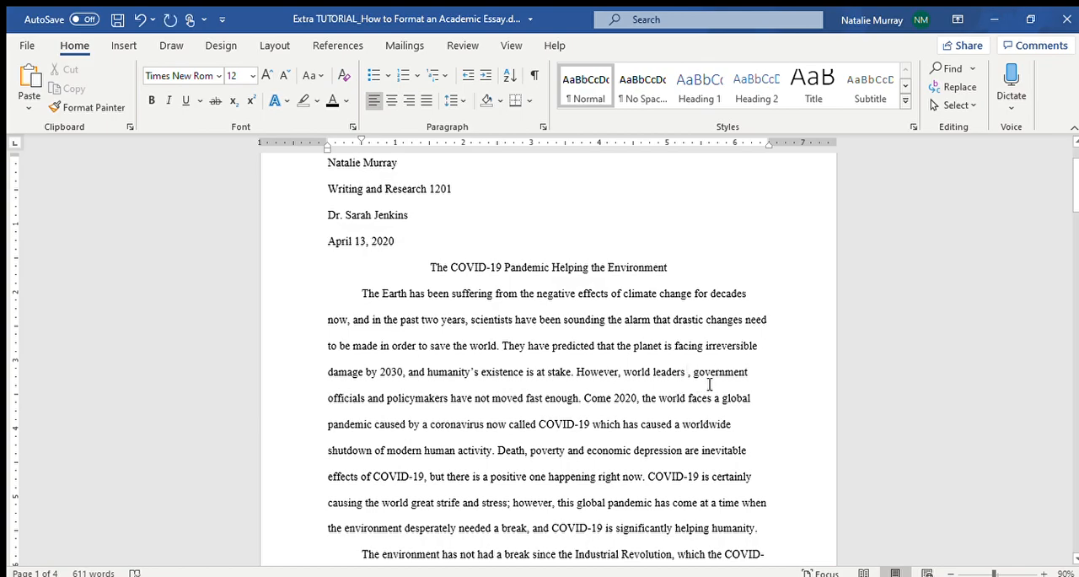
{"action": "left_click", "coordinate": [710, 381]}
{"action": "left_click", "coordinate": [581, 398]}
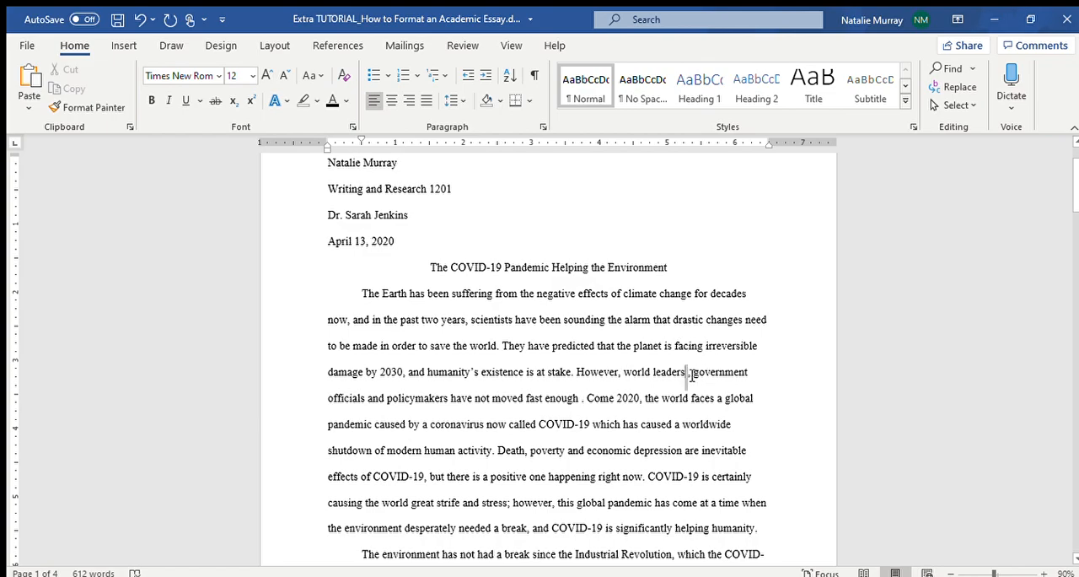
Remove the extra spaces before the comma after "leaders" and before the period after "enough" in the first body paragraph.
{"action": "left_click_drag", "start_coordinate": [686, 377], "coordinate": [693, 377]}
{"action": "left_click", "coordinate": [697, 377]}
{"action": "key", "text": "BackSpace"}
{"action": "key", "text": "BackSpace"}
{"action": "key", "text": "BackSpace"}
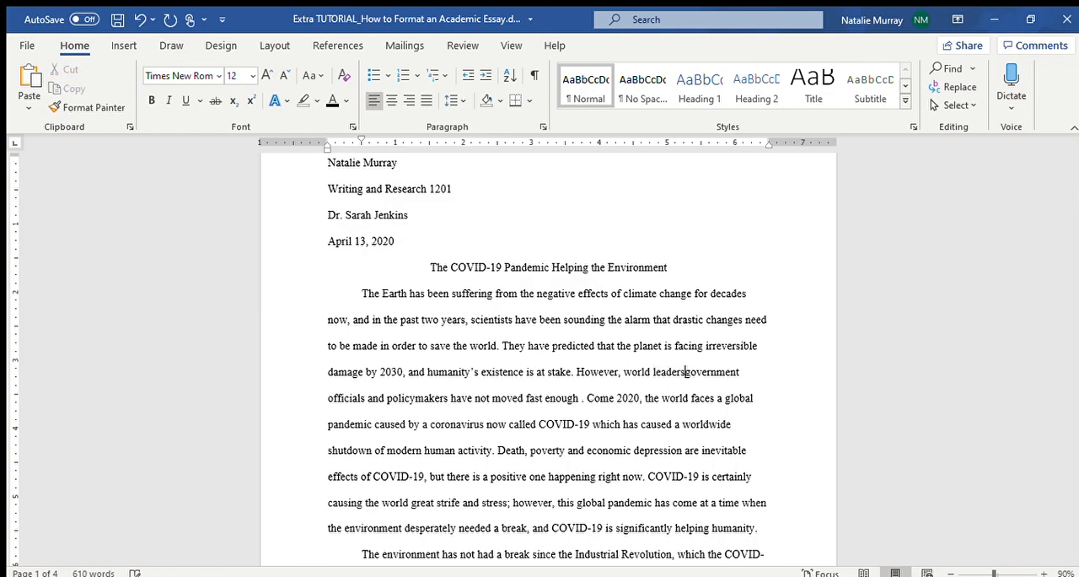
{"action": "type", "text": ","}
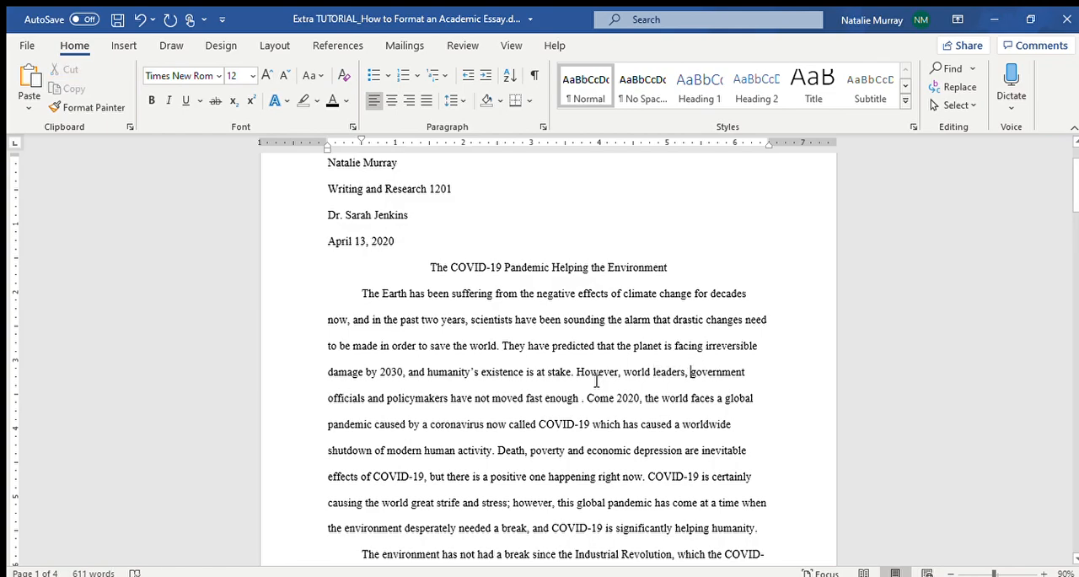
{"action": "left_click", "coordinate": [581, 400]}
{"action": "key", "text": "BackSpace"}
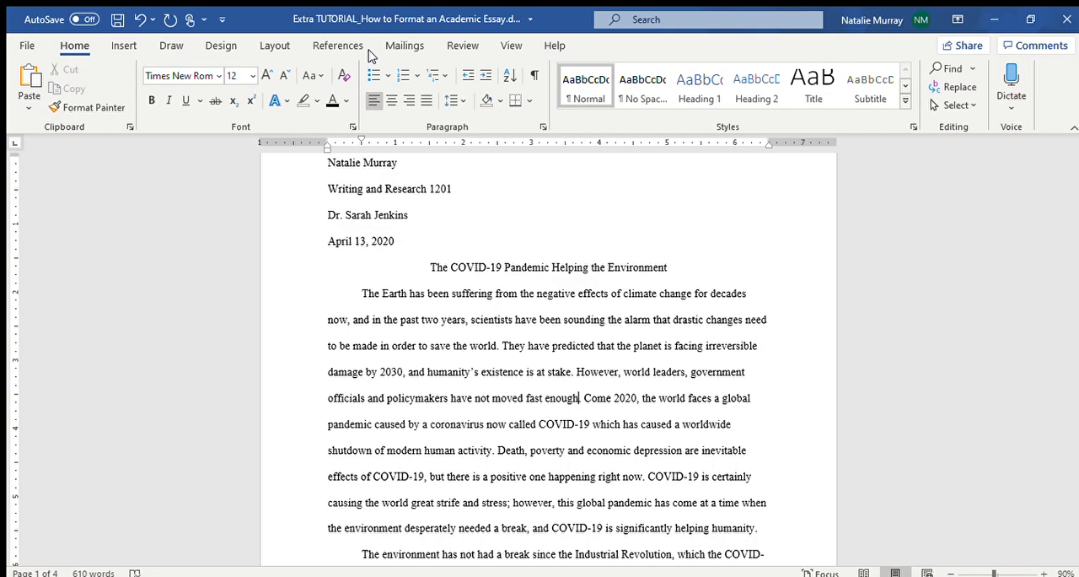
{"action": "left_click", "coordinate": [279, 44]}
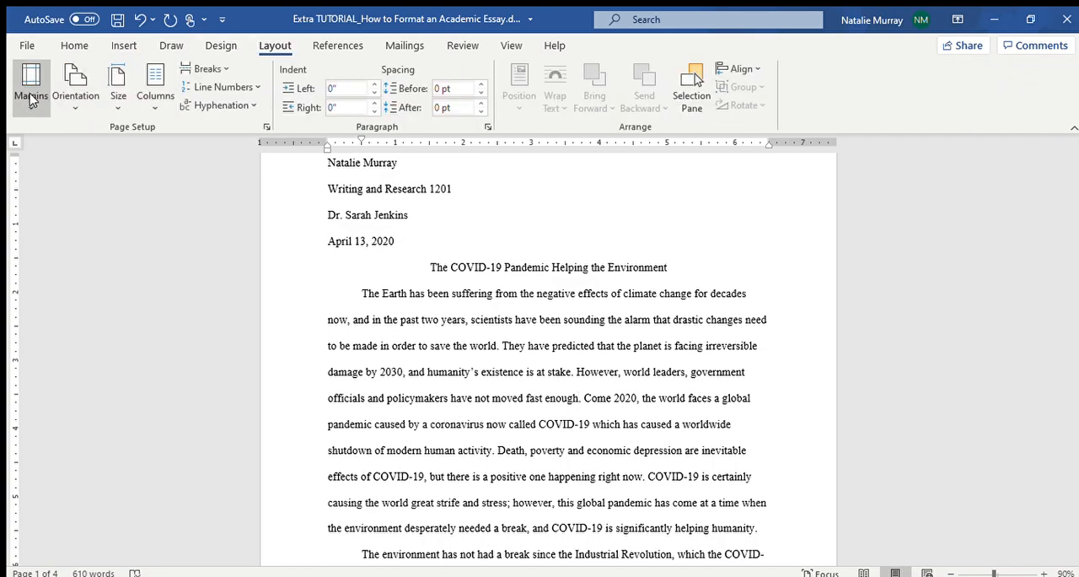
{"action": "left_click", "coordinate": [73, 47]}
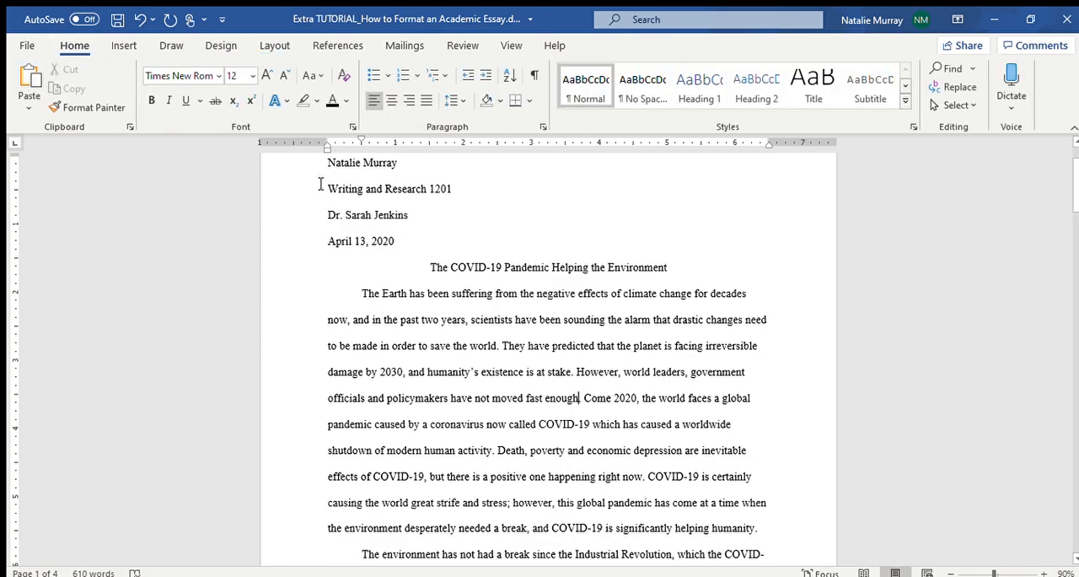
{"action": "left_click_drag", "start_coordinate": [328, 163], "coordinate": [601, 460]}
{"action": "left_click", "coordinate": [565, 389]}
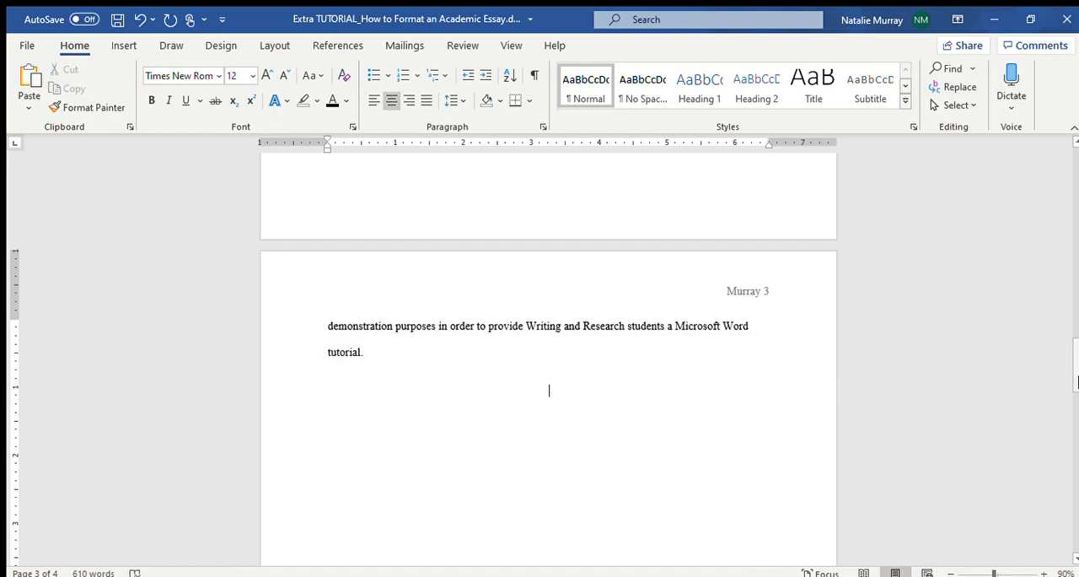
{"action": "scroll", "coordinate": [1075, 392], "scroll_direction": "down", "scroll_amount": 2}
{"action": "left_click_drag", "start_coordinate": [1075, 392], "coordinate": [1070, 168]}
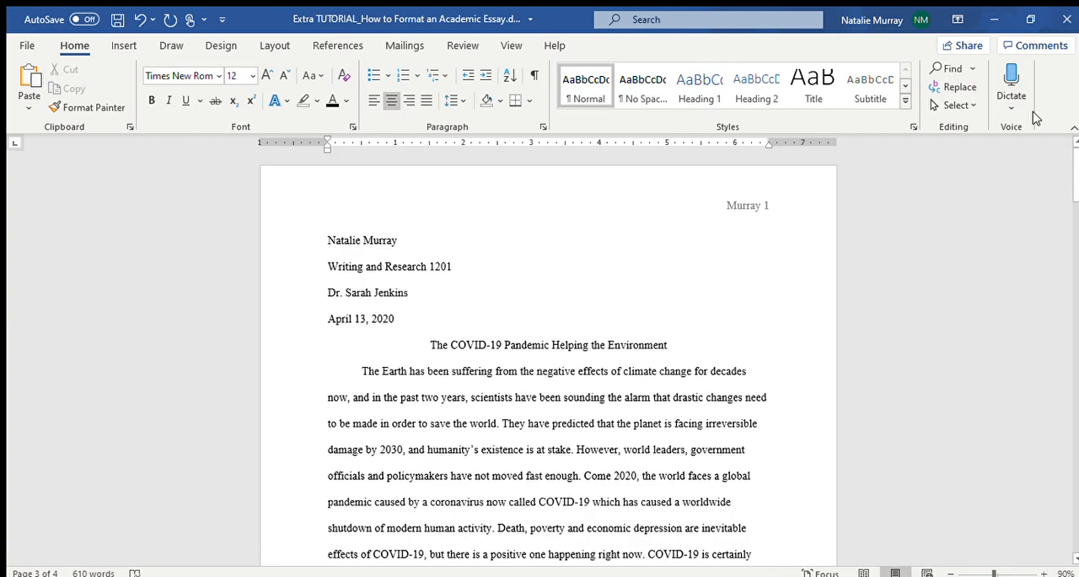